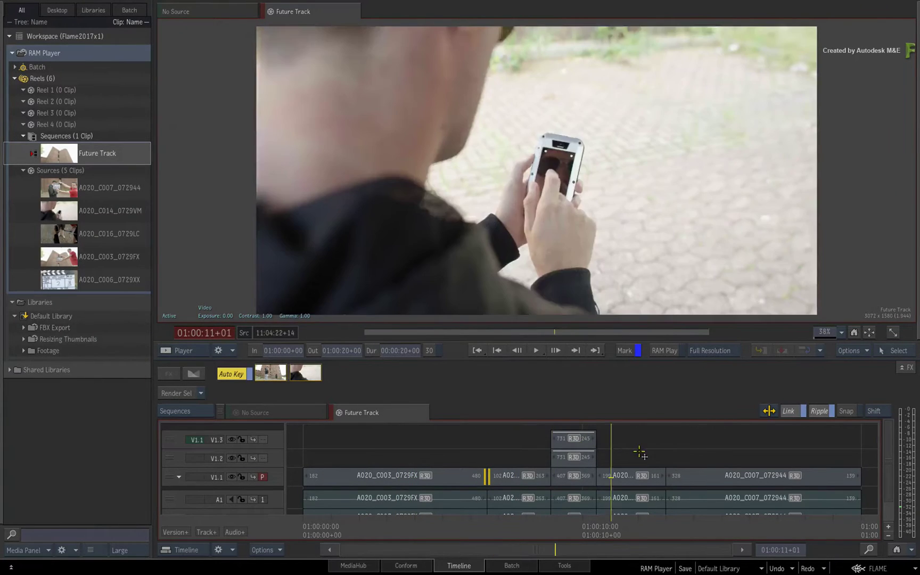
# Scrub Future Track back past the sunglasses and brick-building shots to 01:00:06+14.
pyautogui.moveTo(662, 449)
pyautogui.mouseDown()
pyautogui.moveTo(495, 421)
pyautogui.moveTo(413, 429)
pyautogui.moveTo(535, 438)
pyautogui.moveTo(415, 438)
pyautogui.moveTo(628, 459)
pyautogui.mouseUp()
pyautogui.moveTo(562, 452)
pyautogui.mouseDown()
pyautogui.moveTo(527, 442)
pyautogui.moveTo(503, 449)
pyautogui.moveTo(425, 445)
pyautogui.moveTo(543, 432)
pyautogui.moveTo(468, 432)
pyautogui.moveTo(434, 434)
pyautogui.moveTo(560, 446)
pyautogui.moveTo(780, 441)
pyautogui.mouseUp()
pyautogui.moveTo(649, 438)
pyautogui.mouseDown()
pyautogui.moveTo(546, 421)
pyautogui.moveTo(504, 426)
pyautogui.mouseUp()
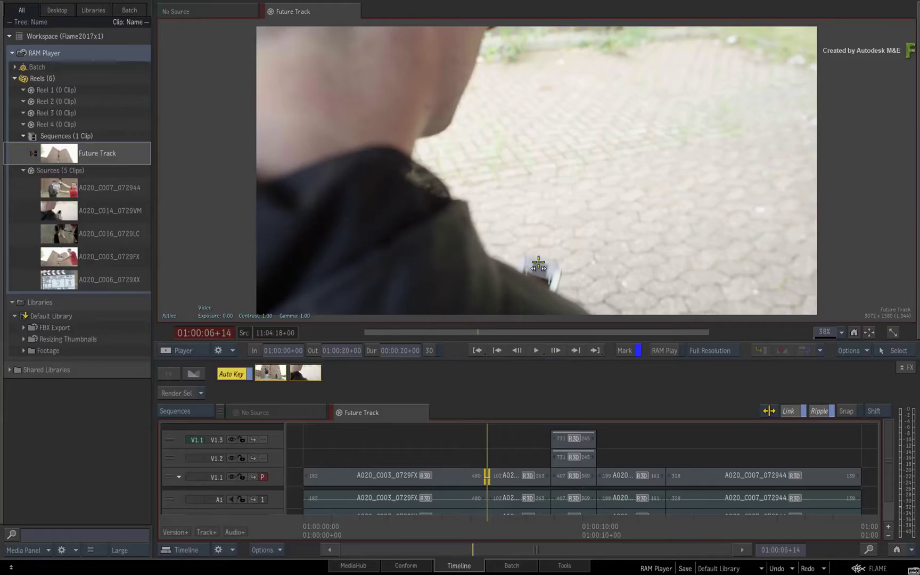
pyautogui.press('`')
pyautogui.press('`')
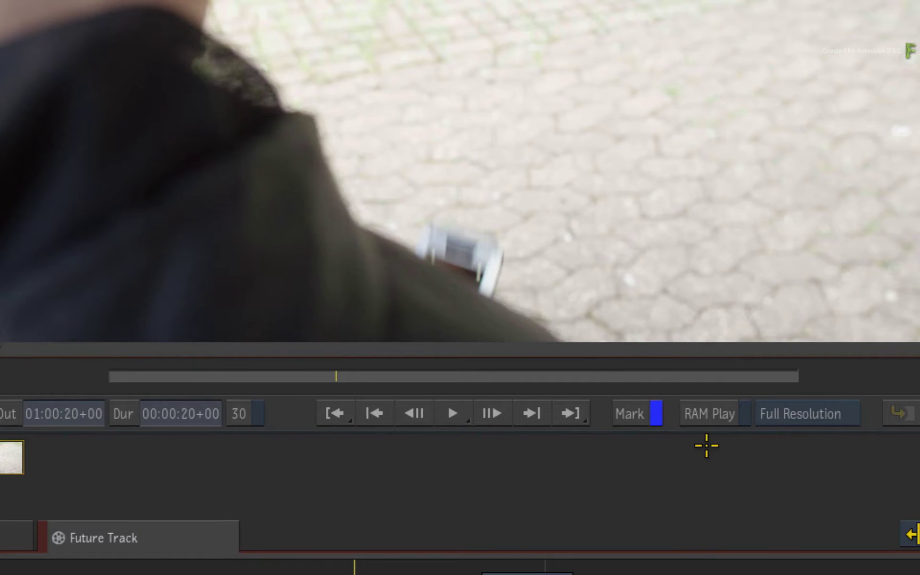
# Enable RAM Play and pull in the caching range's end to a short stretch near frame 190.
pyautogui.click(715, 415)
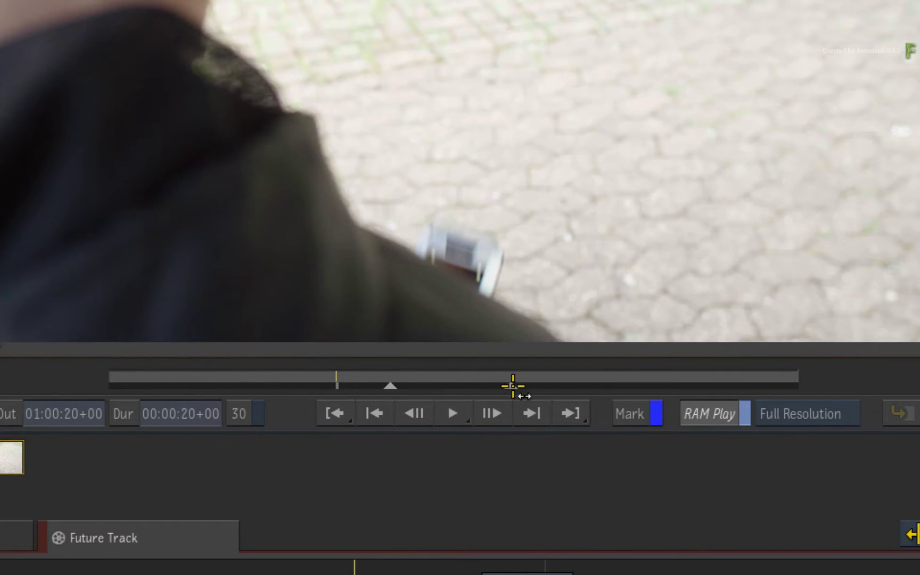
pyautogui.moveTo(512, 387); pyautogui.dragTo(439, 384)
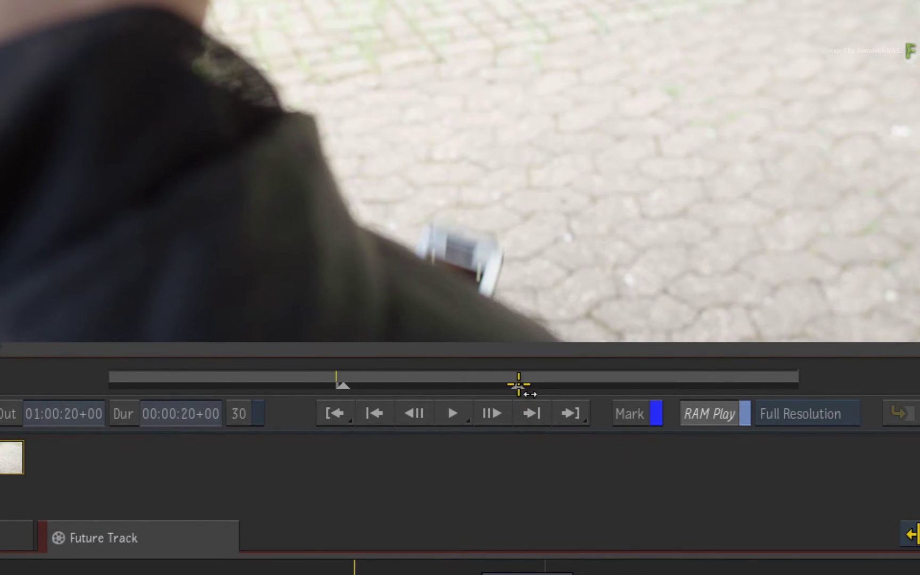
pyautogui.moveTo(520, 386); pyautogui.dragTo(372, 380)
# Play the cached stretch, then stop it at 01:00:07+14 on the phone shot.
pyautogui.click(455, 411)
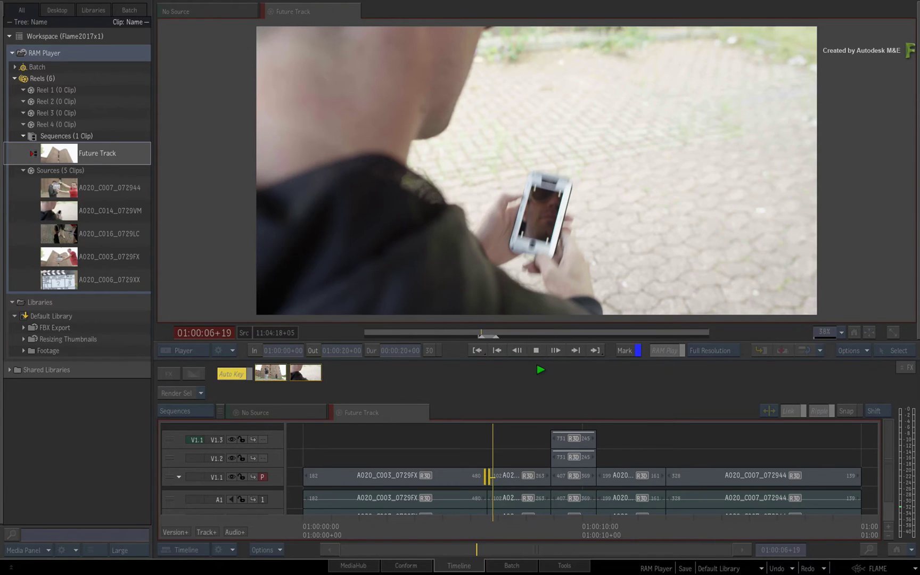
pyautogui.click(544, 372)
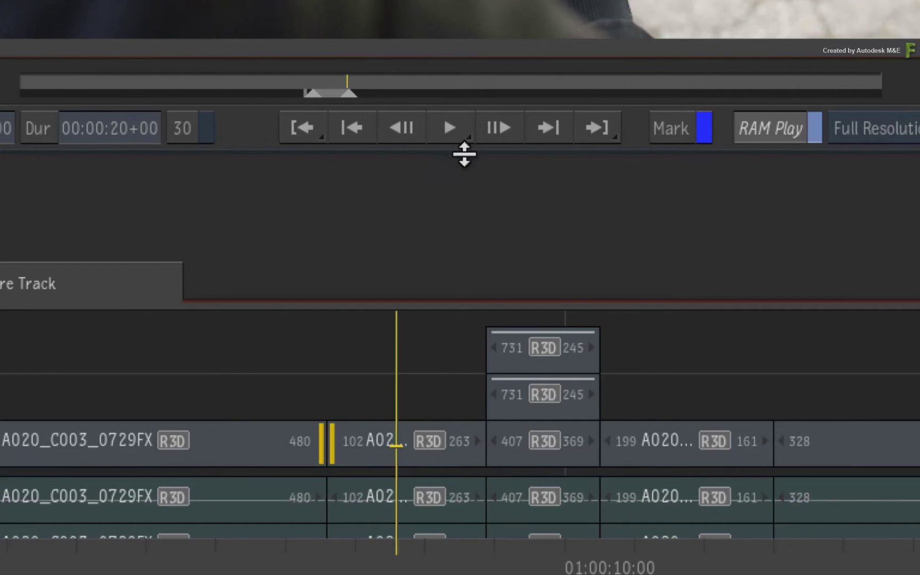
# Set the play mode to Loop and start looping the cached range.
pyautogui.rightClick(536, 350)
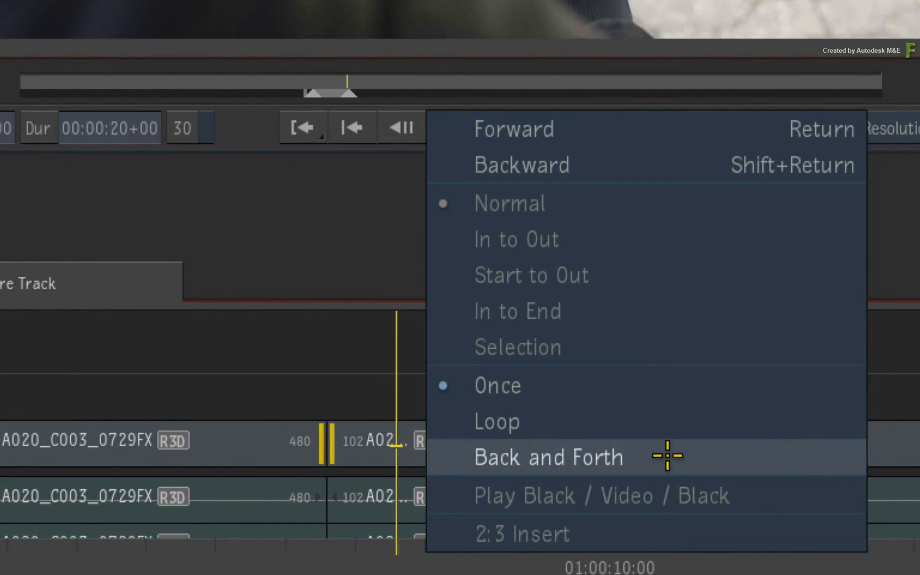
pyautogui.click(679, 421)
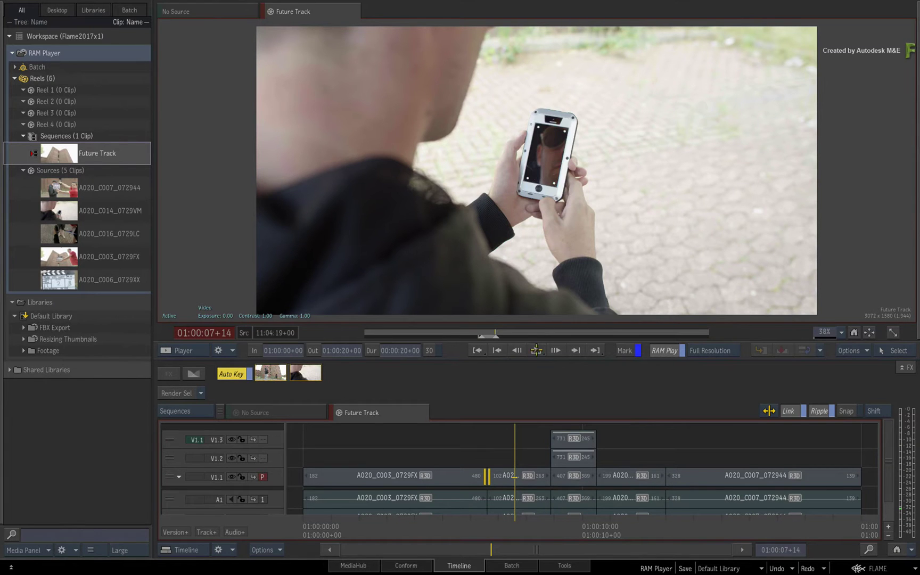
pyautogui.click(536, 349)
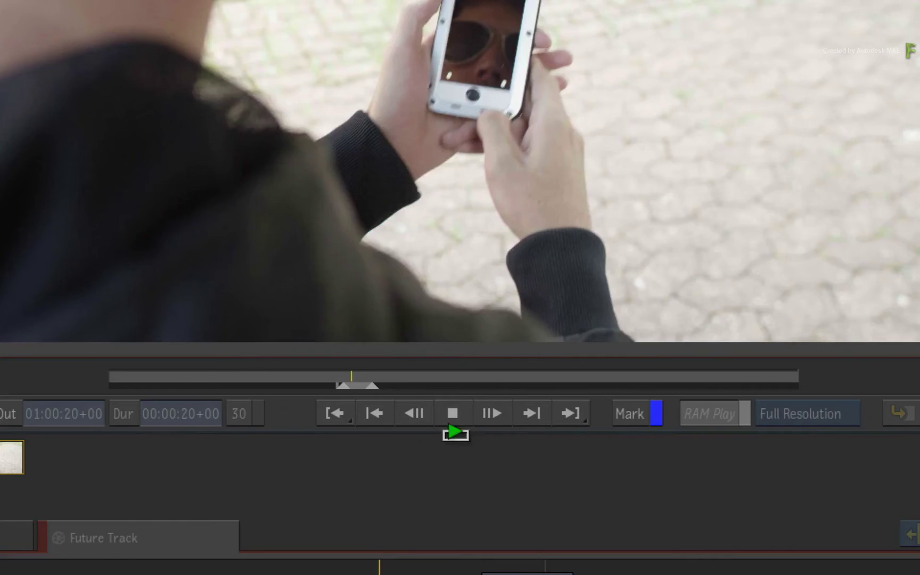
# Stop playback, shift the caching range right onto the MONEY KID shot, and play it.
pyautogui.click(453, 423)
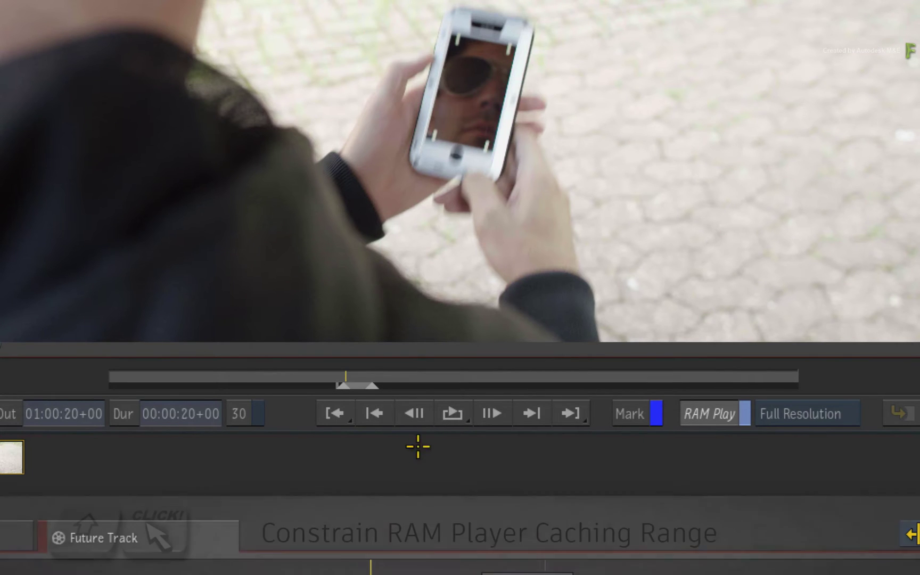
pyautogui.moveTo(379, 392)
pyautogui.mouseDown()
pyautogui.moveTo(621, 418)
pyautogui.moveTo(756, 421)
pyautogui.mouseUp()
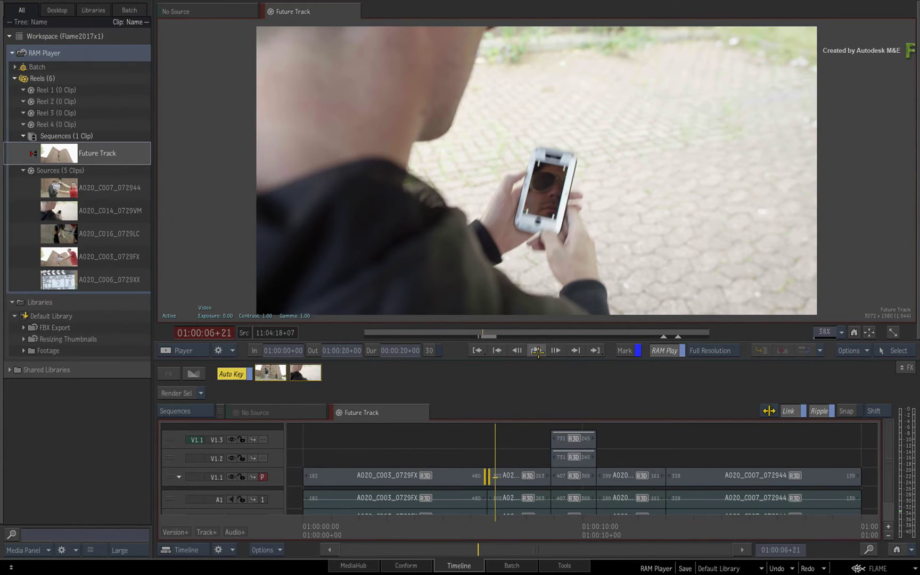
pyautogui.click(536, 361)
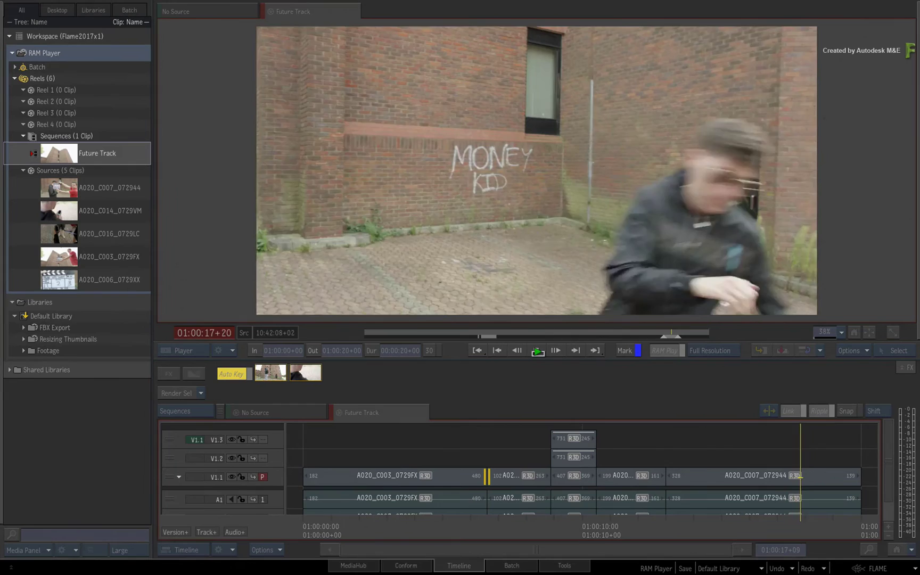
# Stop, re-enable RAM Play, park the playhead at 01:00:15+12, and restart playback.
pyautogui.click(537, 350)
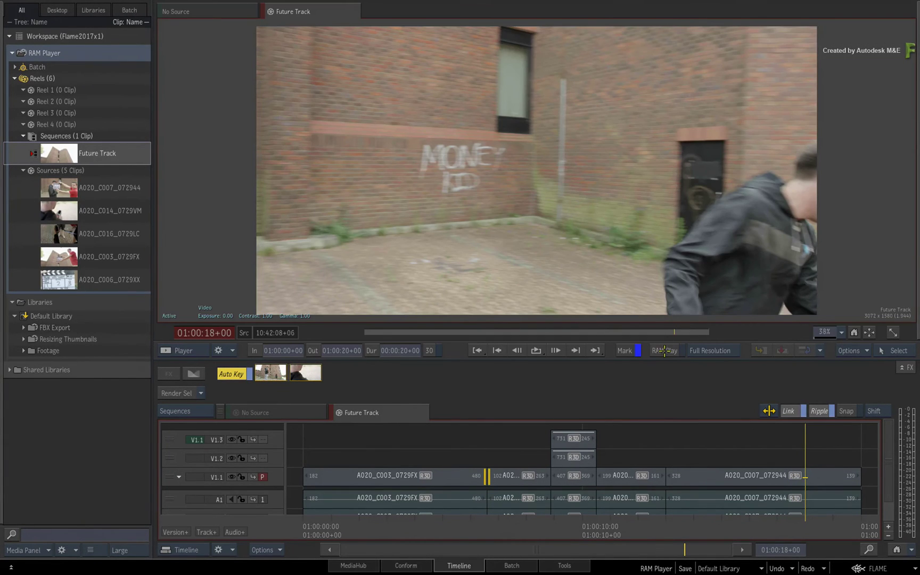
pyautogui.click(664, 351)
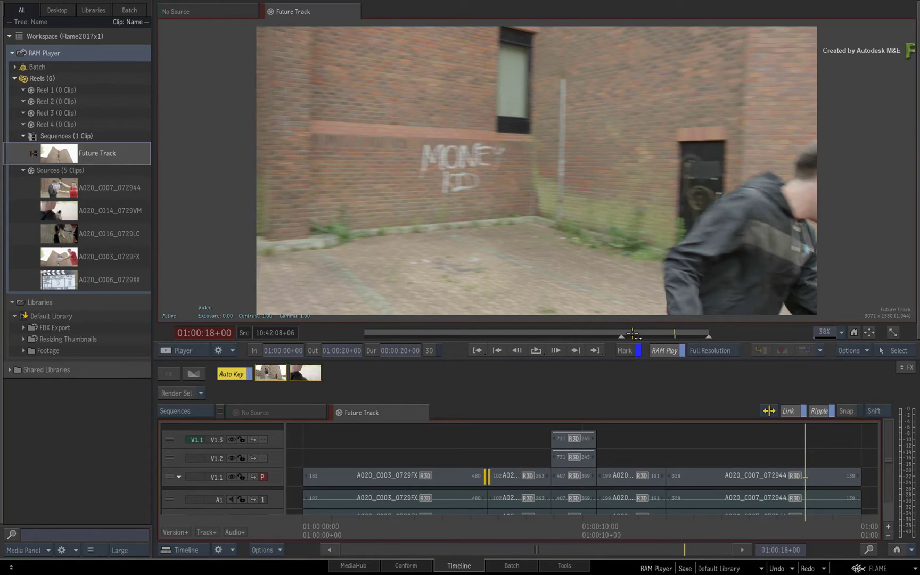
pyautogui.moveTo(645, 332); pyautogui.dragTo(636, 332)
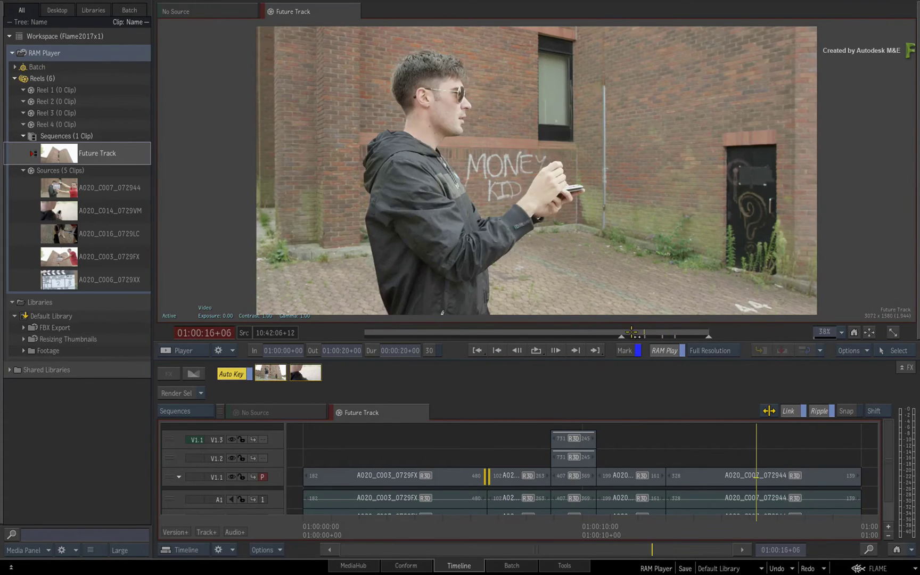
pyautogui.click(632, 333)
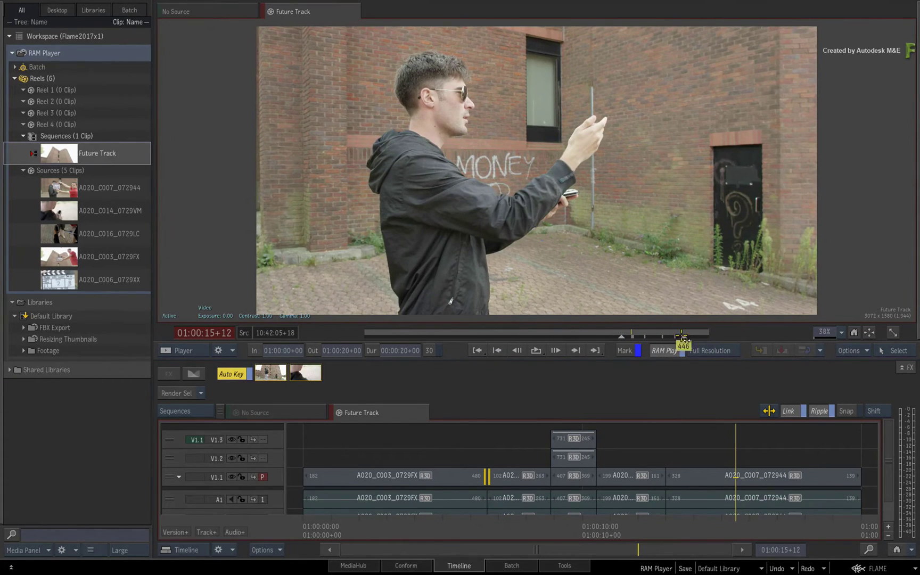
pyautogui.click(536, 350)
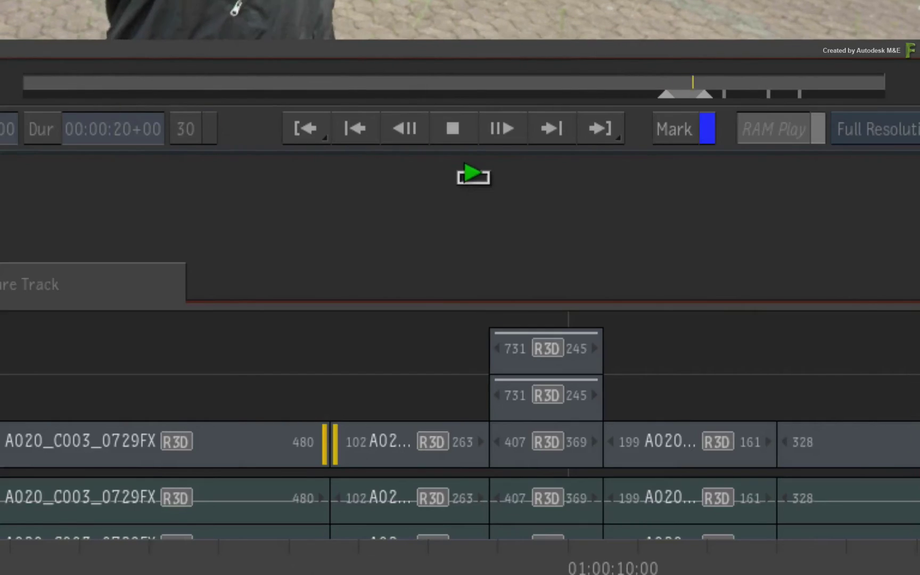
# Stop the loop, switch RAM Play off, and leave the play mode on Loop.
pyautogui.click(543, 366)
pyautogui.click(540, 348)
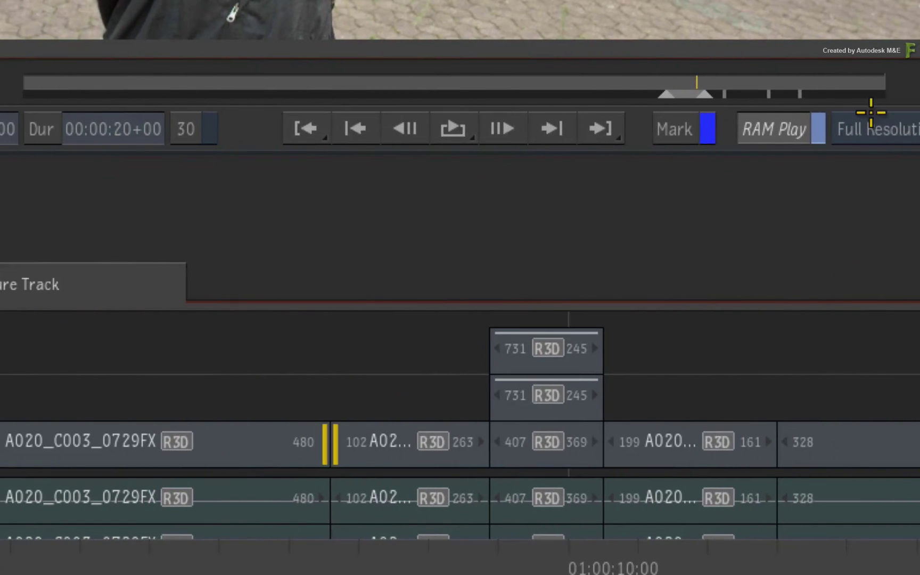
pyautogui.click(763, 128)
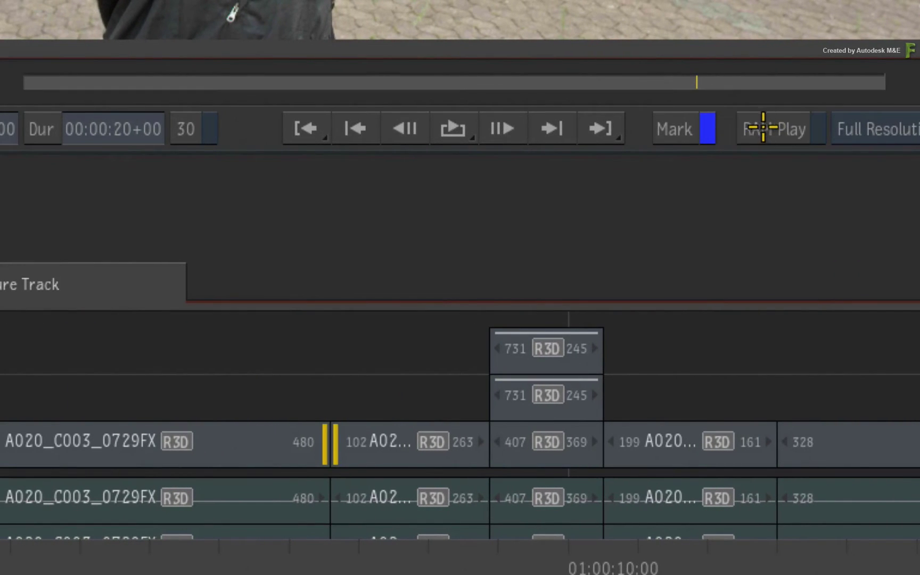
pyautogui.click(452, 127)
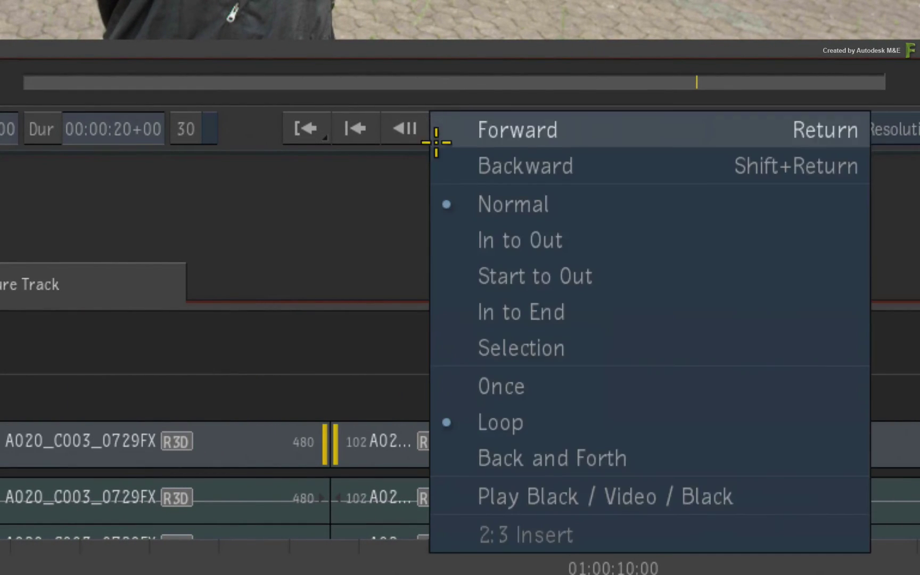
pyautogui.click(897, 257)
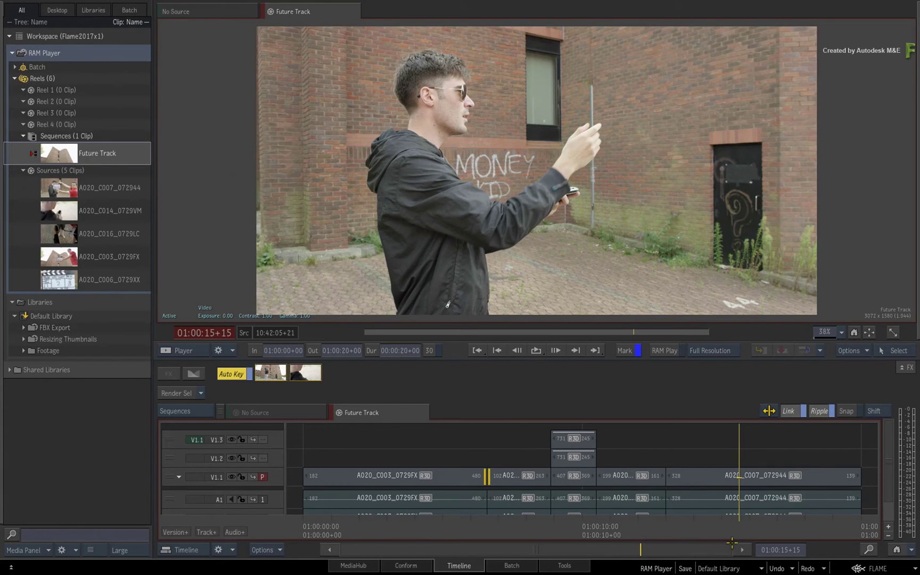
# Mark the In point at 01:00:11+11 and switch RAM Play back on.
pyautogui.click(622, 523)
pyautogui.press('i')
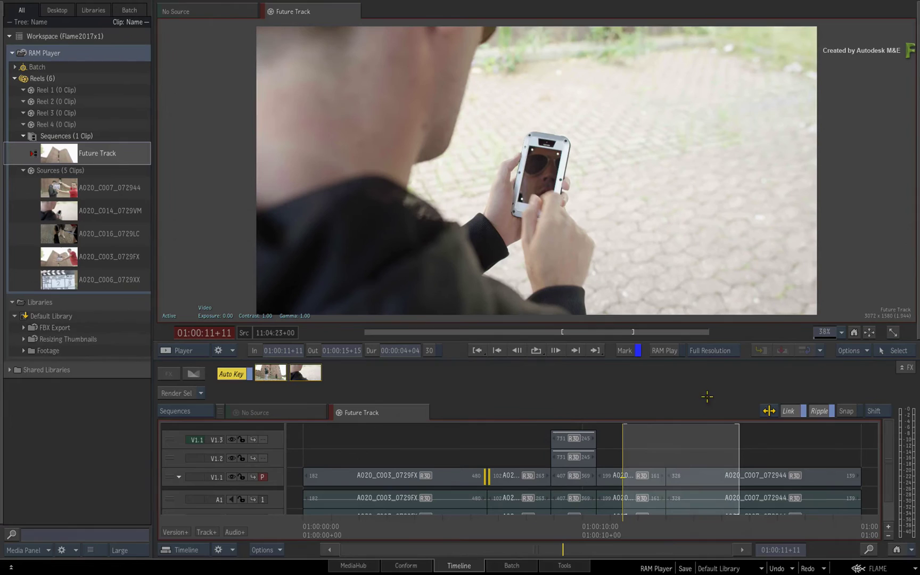
pyautogui.click(666, 352)
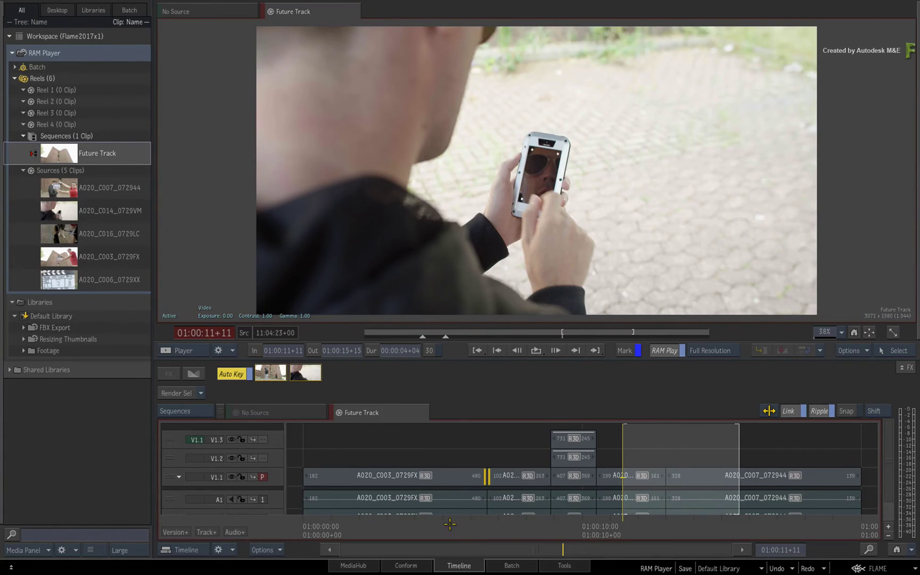
# Play the sequence from 01:00:03+14 on the brick-building shot.
pyautogui.moveTo(450, 524)
pyautogui.mouseDown()
pyautogui.moveTo(406, 516)
pyautogui.moveTo(436, 515)
pyautogui.mouseUp()
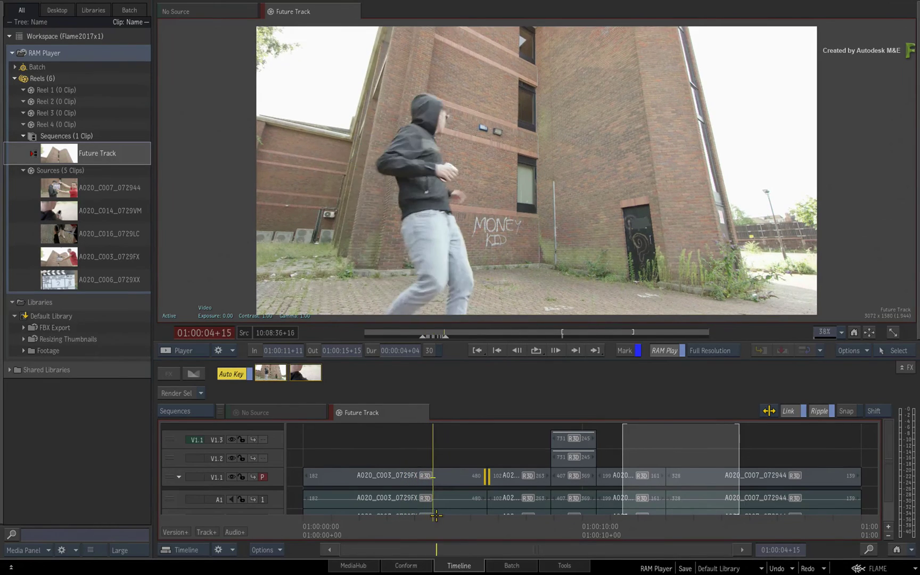
pyautogui.moveTo(435, 515); pyautogui.dragTo(404, 515)
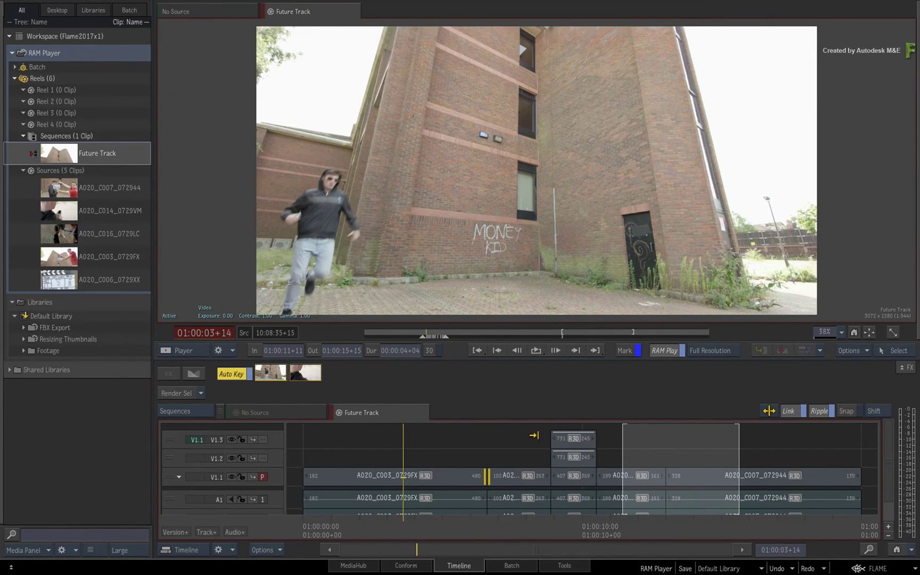
pyautogui.click(538, 350)
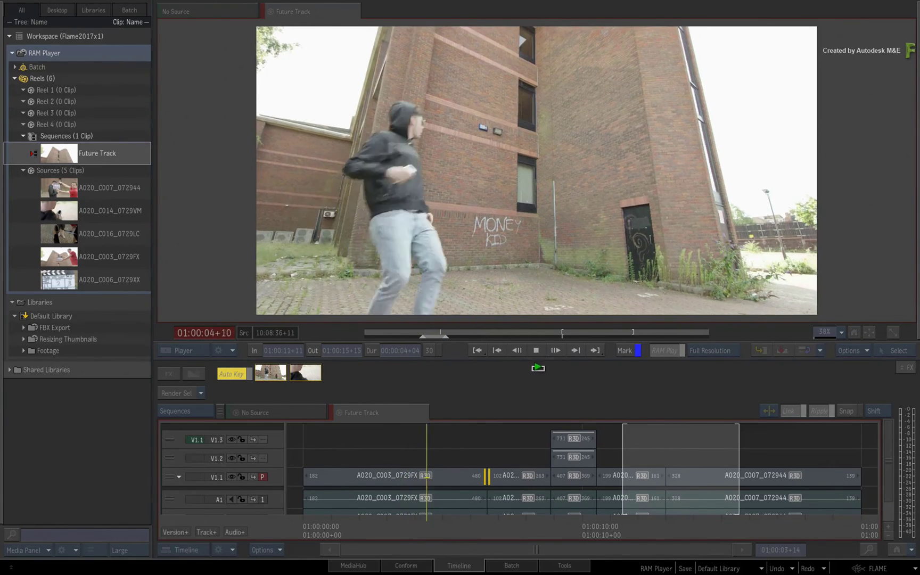
# Stop playback and switch the player resolution from Full Resolution to Proxy.
pyautogui.click(537, 350)
pyautogui.click(702, 351)
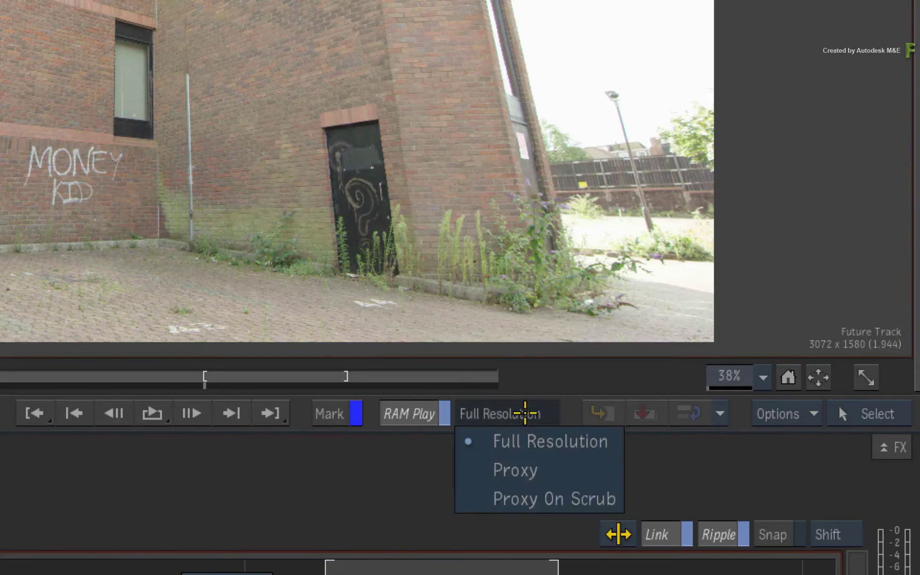
pyautogui.click(523, 469)
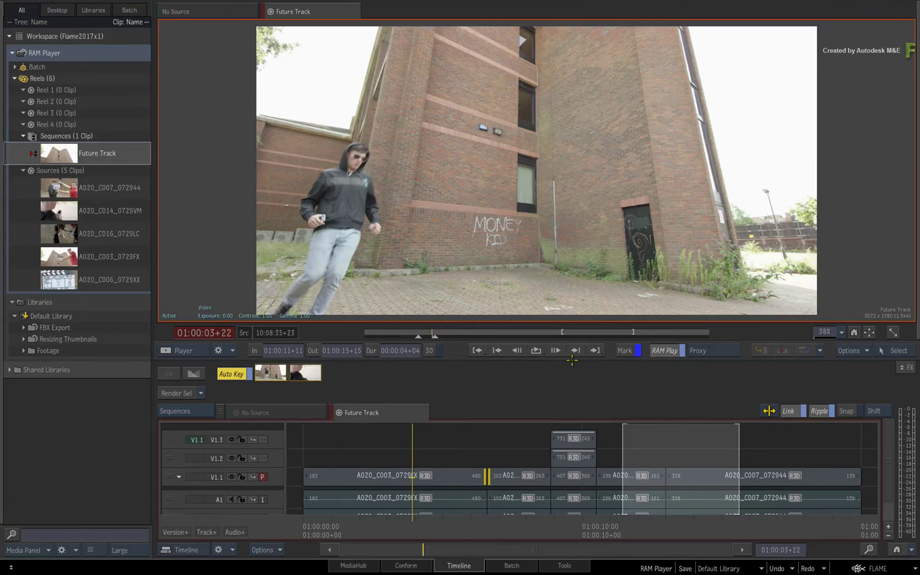
# Play briefly at proxy resolution, stop at 01:00:03+18, and switch RAM Play off.
pyautogui.click(535, 352)
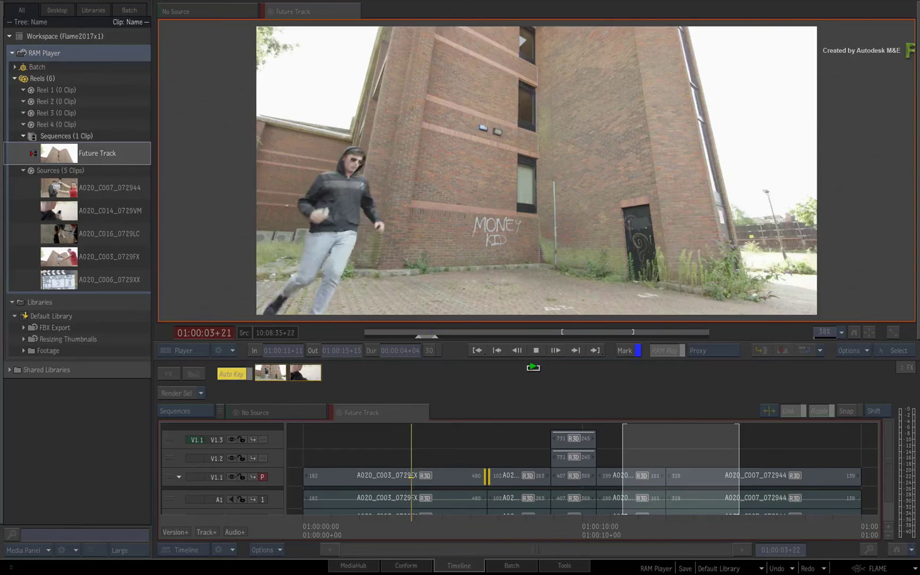
pyautogui.click(537, 350)
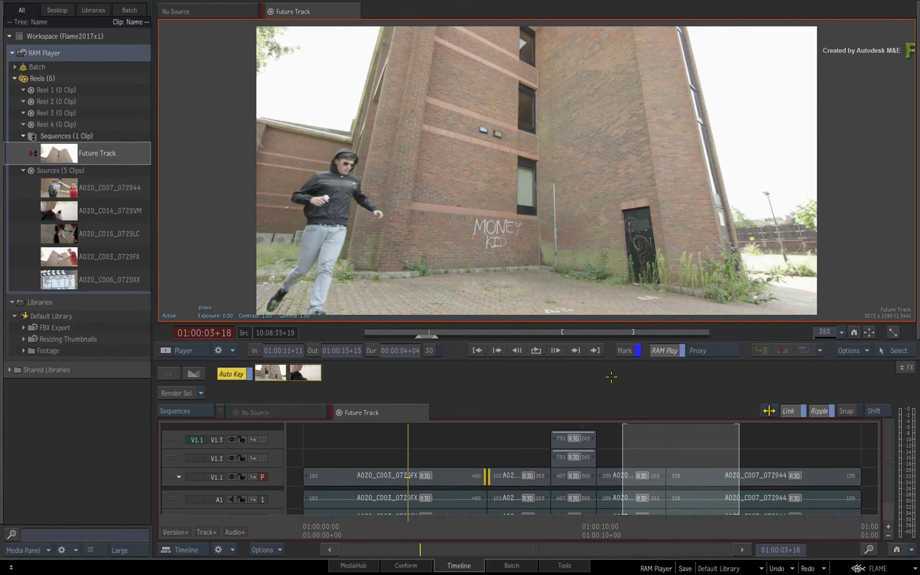
pyautogui.click(659, 353)
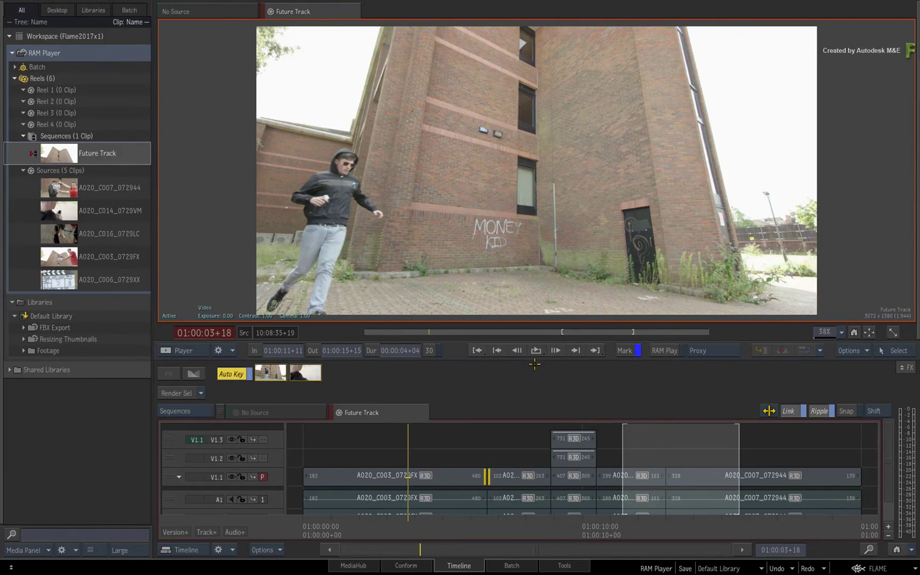